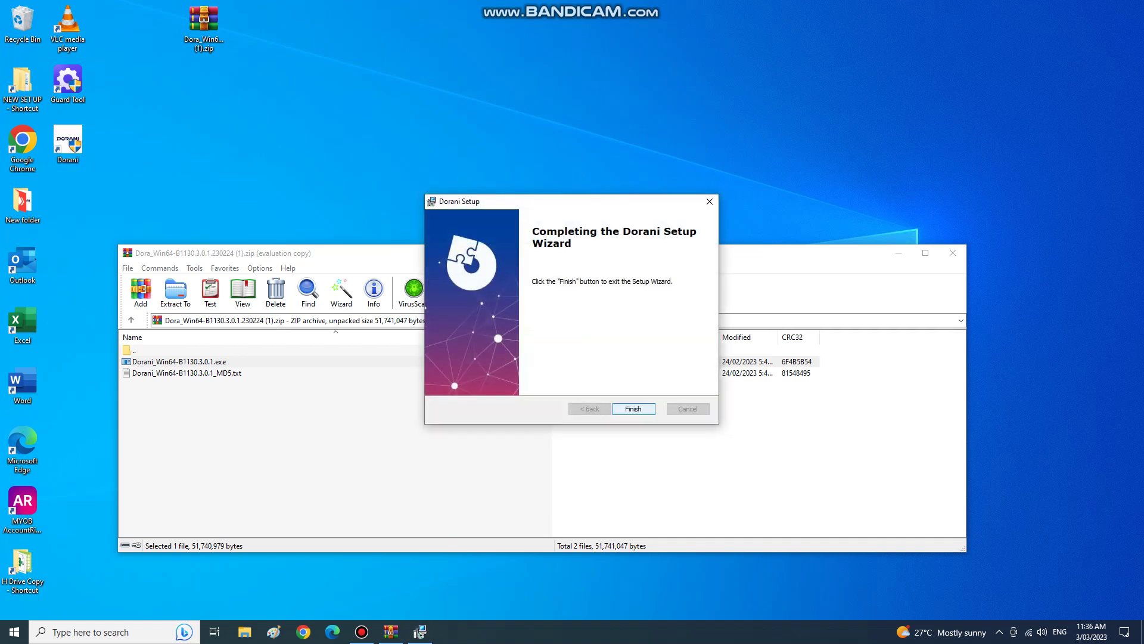
Finish the Dorani installation and close the WinRAR archive window.
{"action": "key", "text": "Return"}
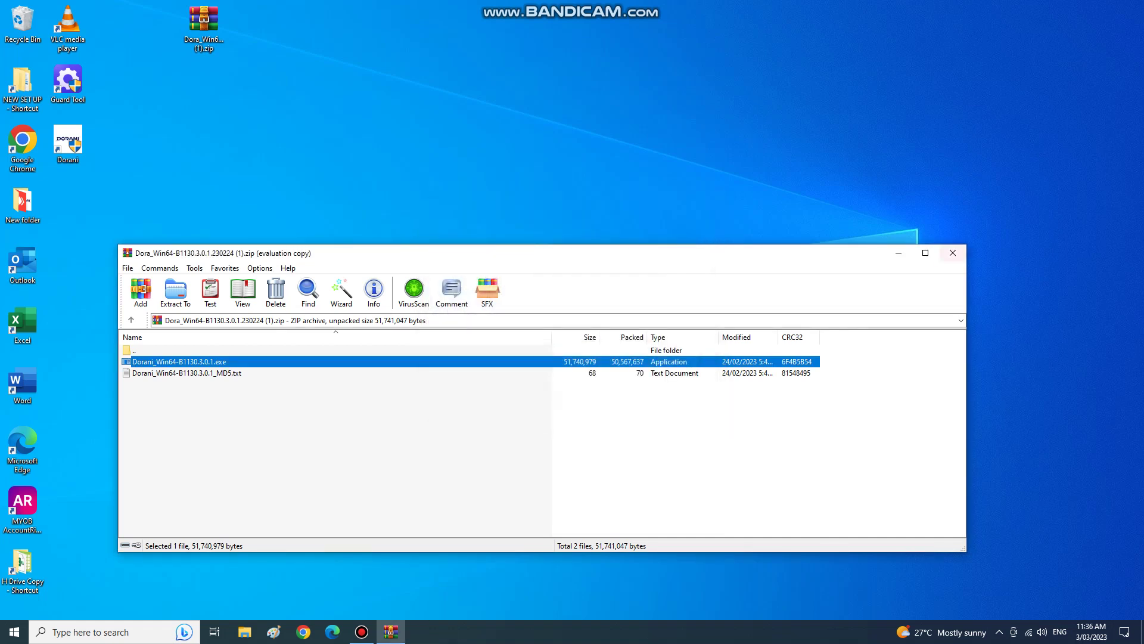
{"action": "left_click", "coordinate": [952, 253]}
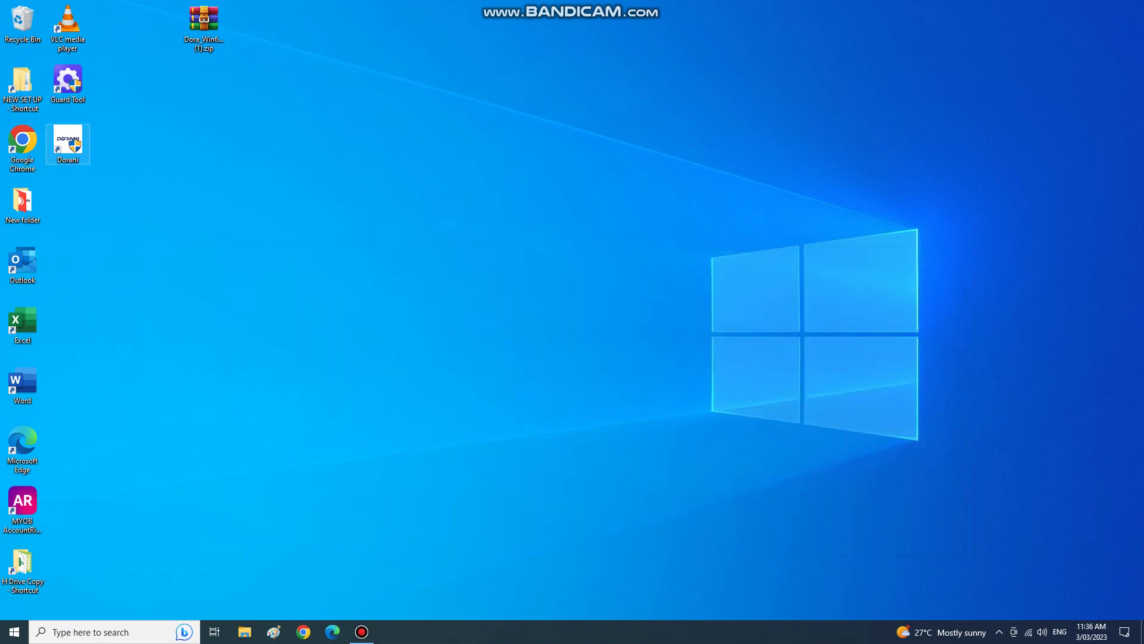
Launch Dorani and set a password for the super administrator account.
{"action": "left_click", "coordinate": [67, 143]}
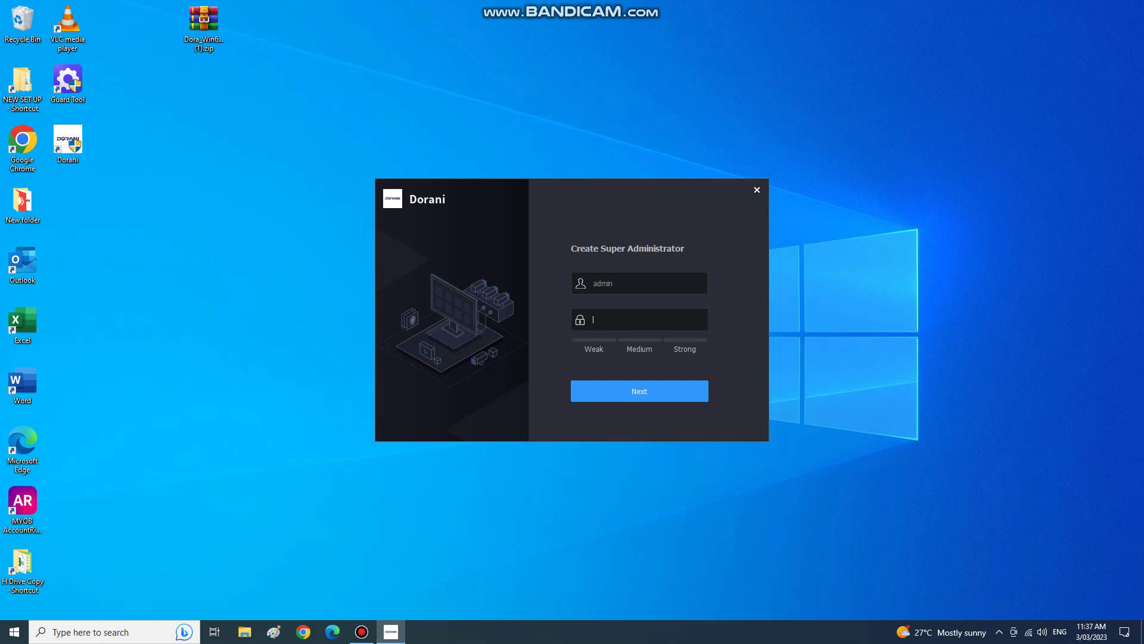
{"action": "type", "text": "123456789"}
{"action": "key", "text": "Return"}
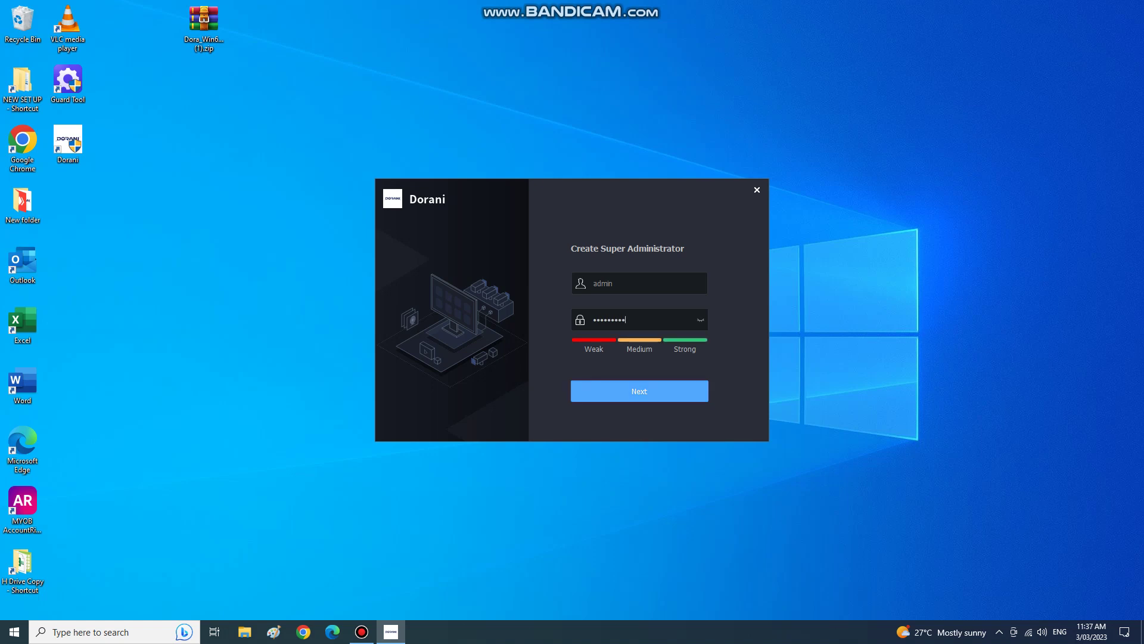
{"action": "type", "text": "Austral"}
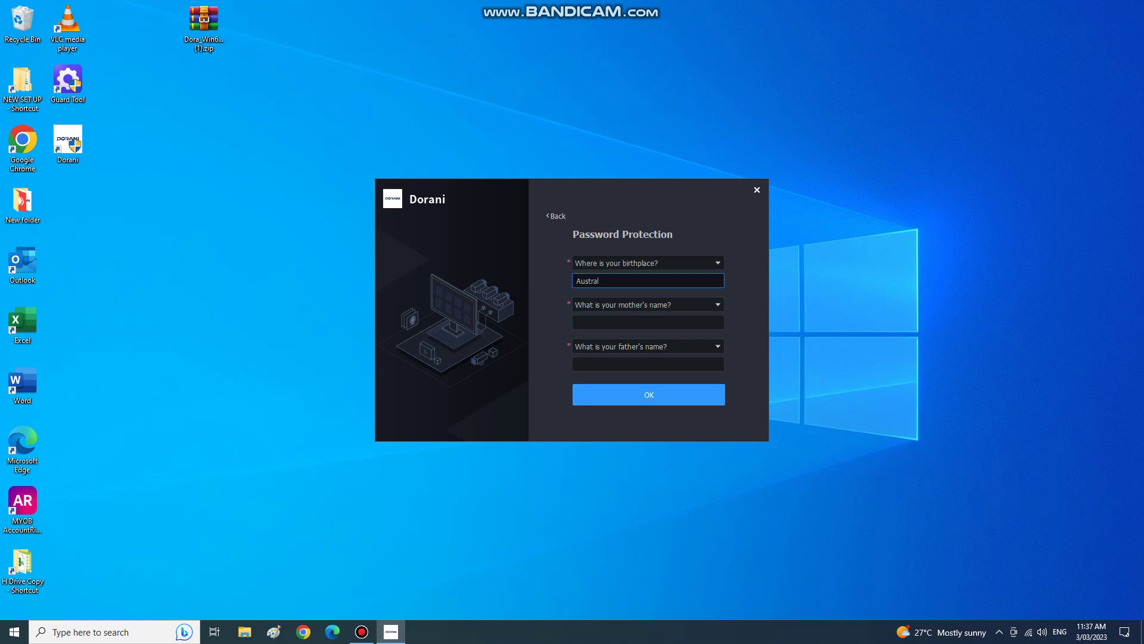
{"action": "type", "text": "ia"}
{"action": "key", "text": "Tab"}
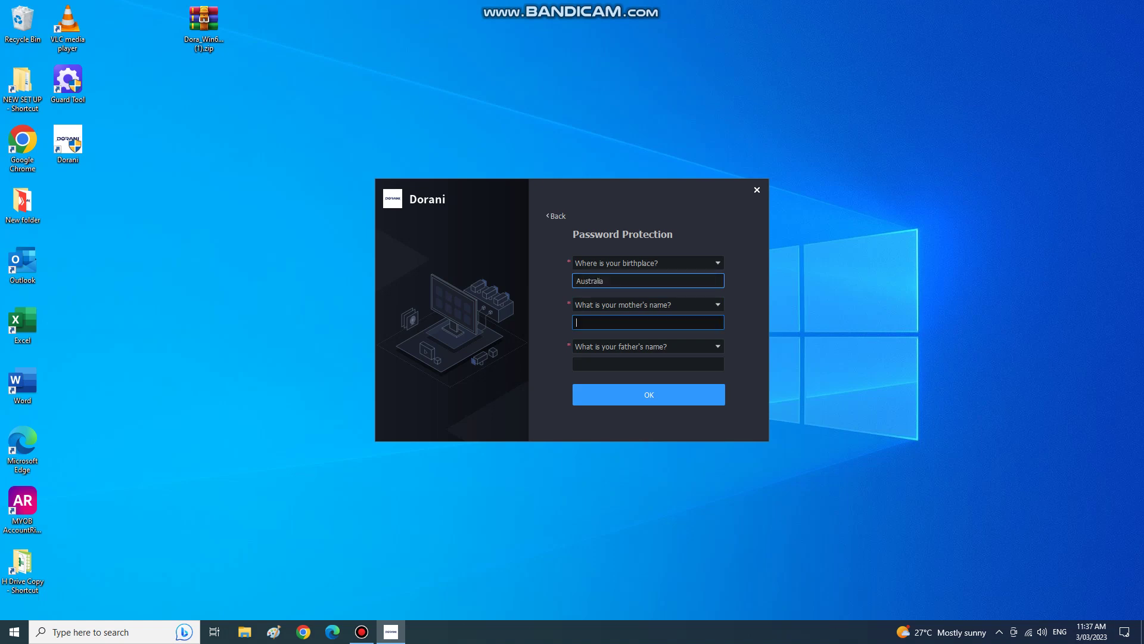
{"action": "type", "text": "Mum"}
{"action": "key", "text": "Tab"}
{"action": "type", "text": "Da"}
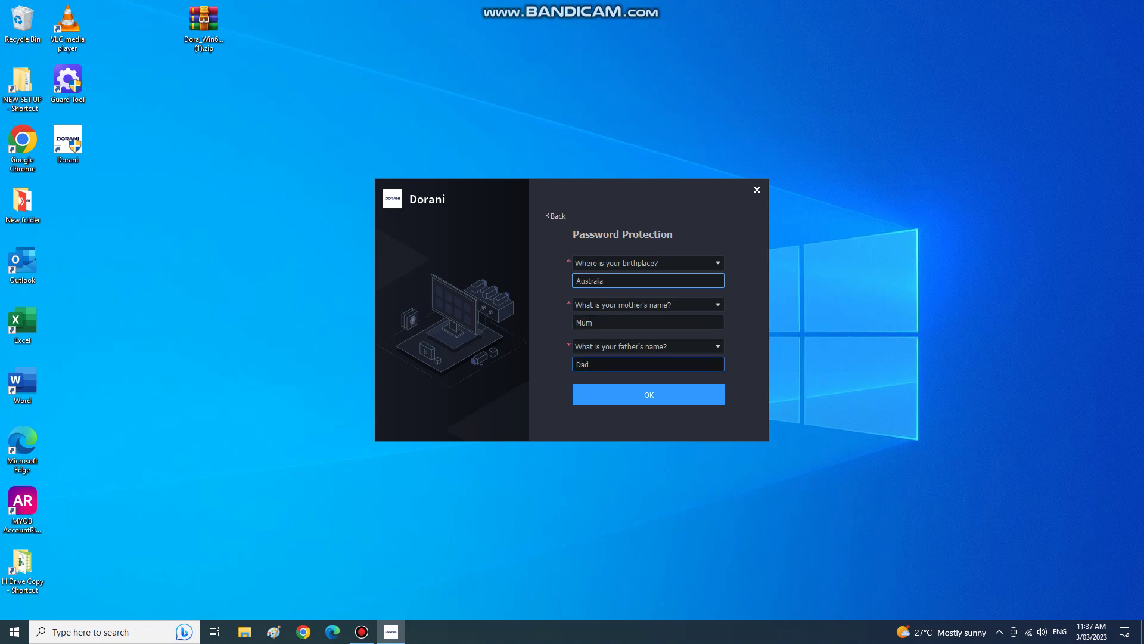
{"action": "type", "text": "d"}
{"action": "key", "text": "Tab"}
{"action": "key", "text": "Return"}
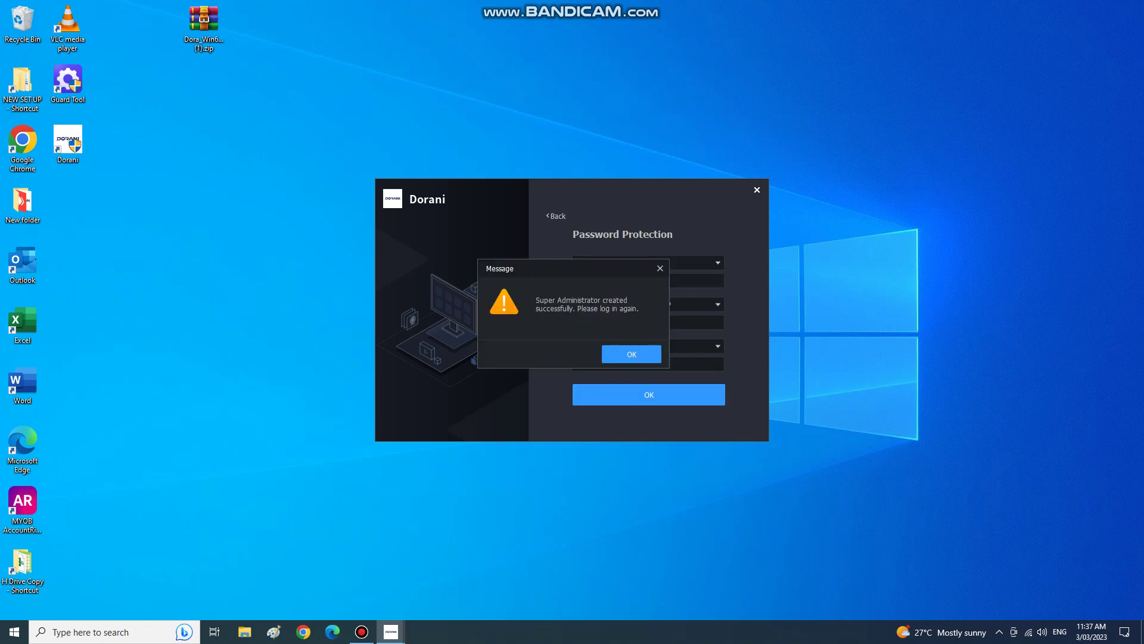
{"action": "key", "text": "Return"}
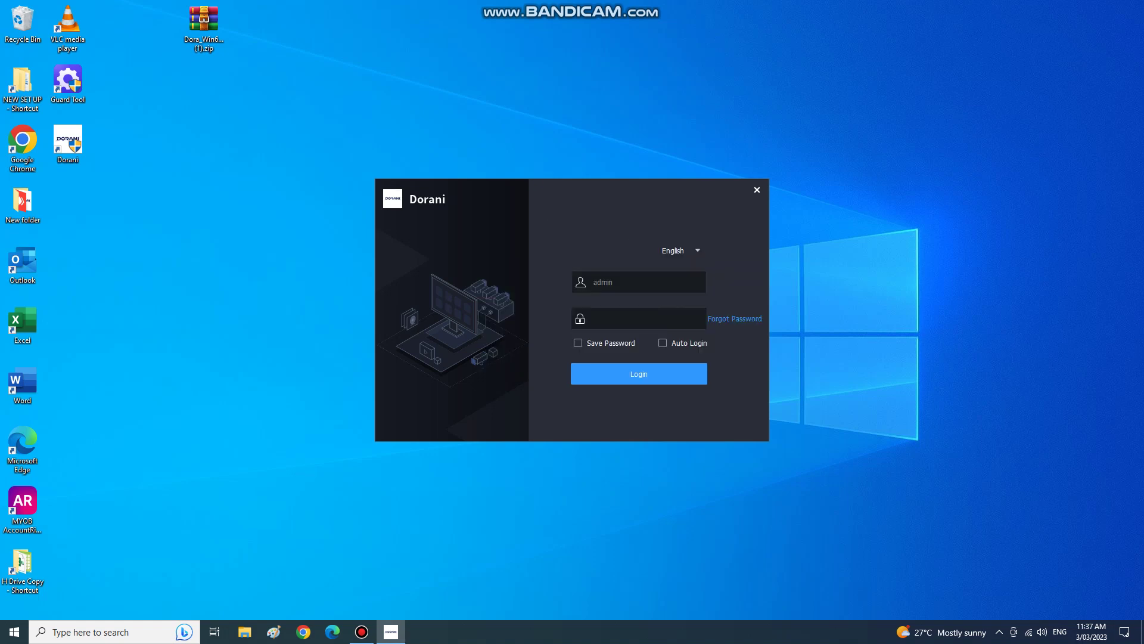
Log in as admin with Save Password and Auto Login enabled, skip adding a device, open Device Management.
{"action": "type", "text": "1234"}
{"action": "left_click", "coordinate": [577, 342]}
{"action": "left_click", "coordinate": [662, 343]}
{"action": "left_click", "coordinate": [639, 374]}
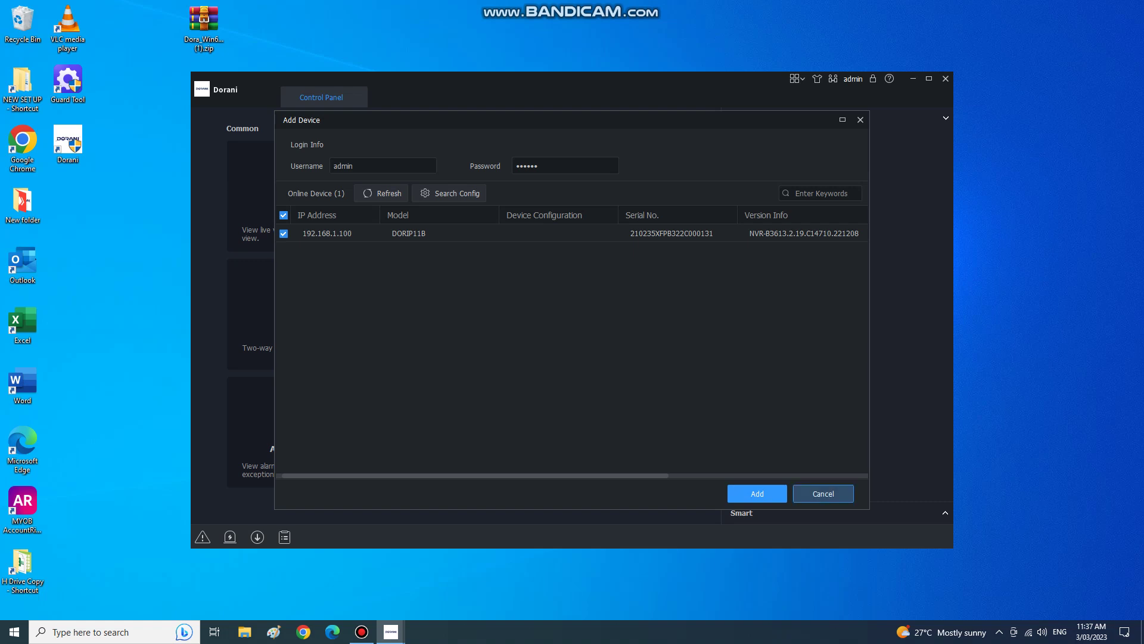
{"action": "left_click", "coordinate": [823, 493]}
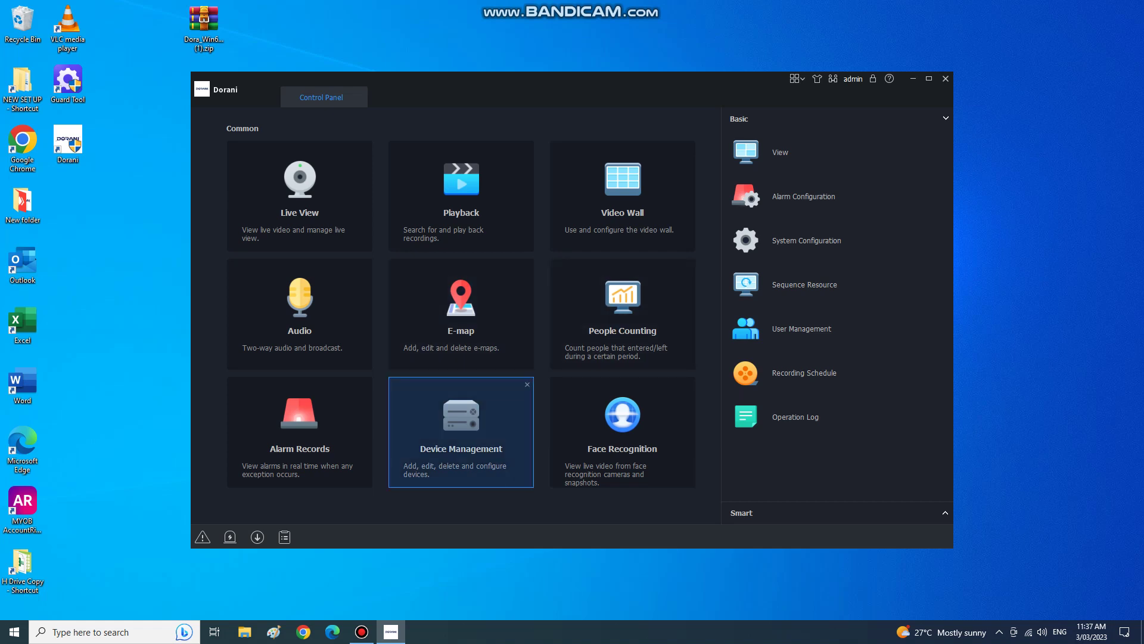
{"action": "left_click", "coordinate": [460, 426]}
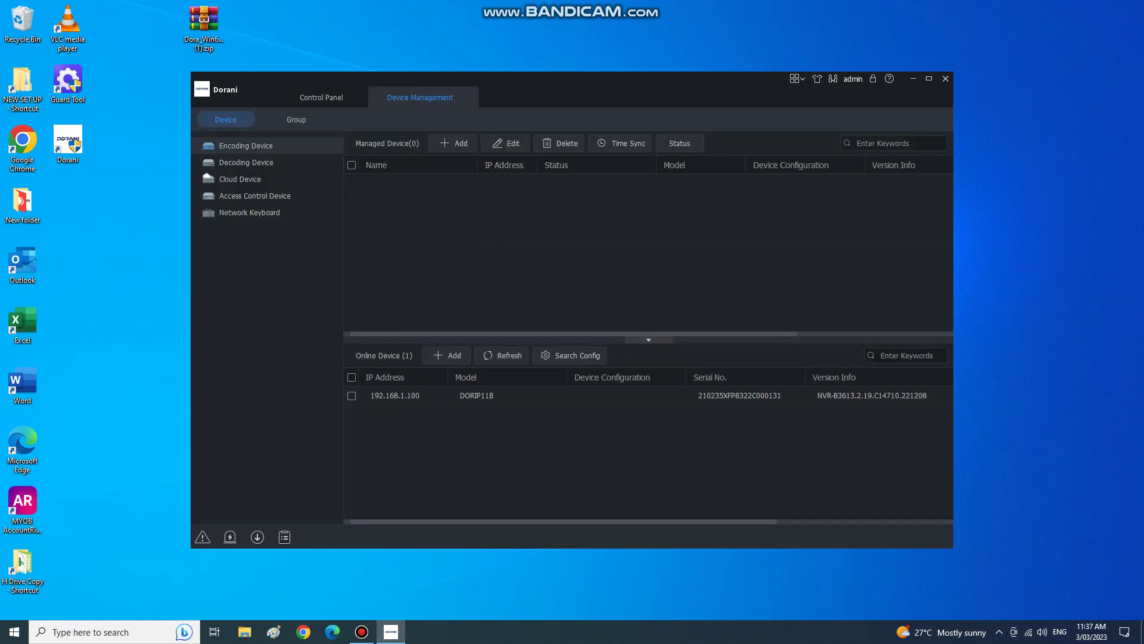
Add the online DORIP11B device at 192.168.1.100 to the managed devices.
{"action": "left_click", "coordinate": [351, 395]}
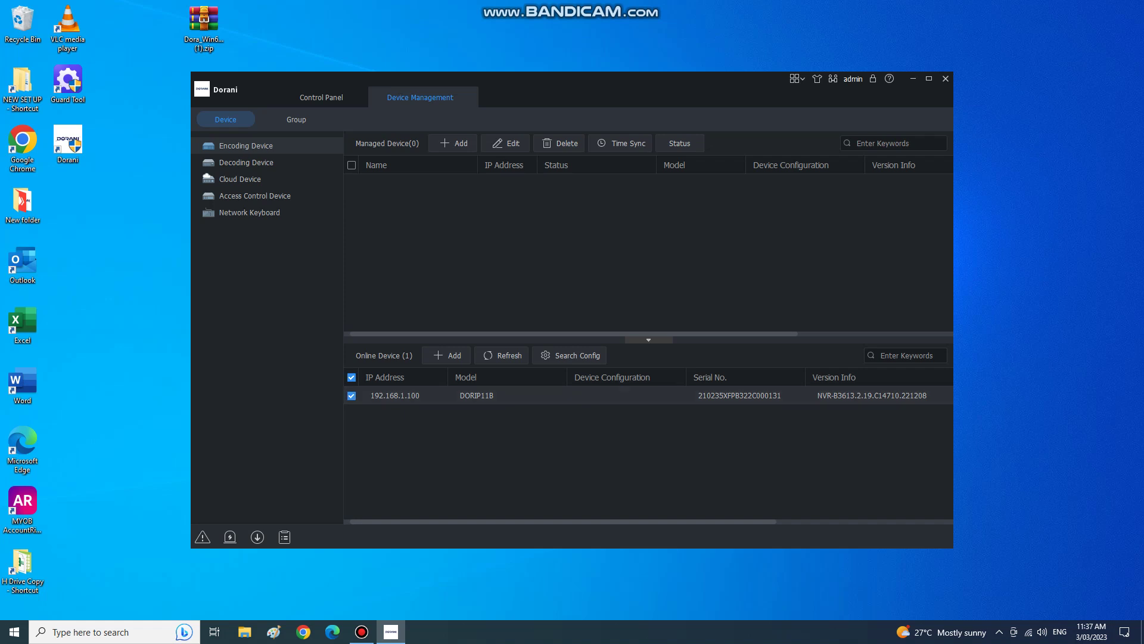
{"action": "left_click", "coordinate": [447, 356]}
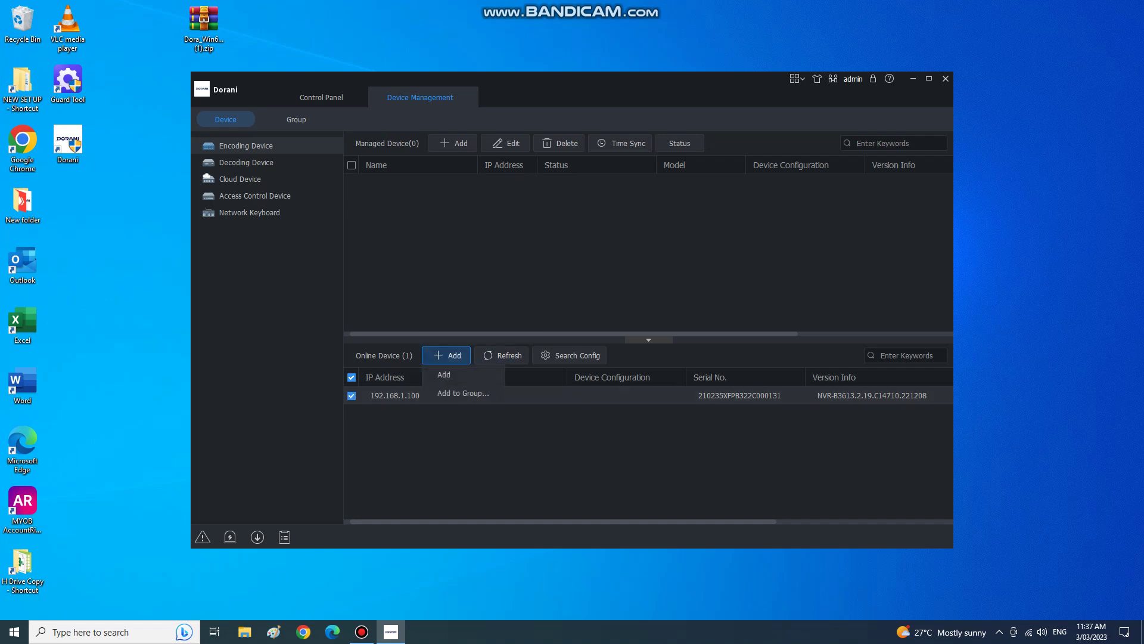
{"action": "left_click", "coordinate": [452, 374]}
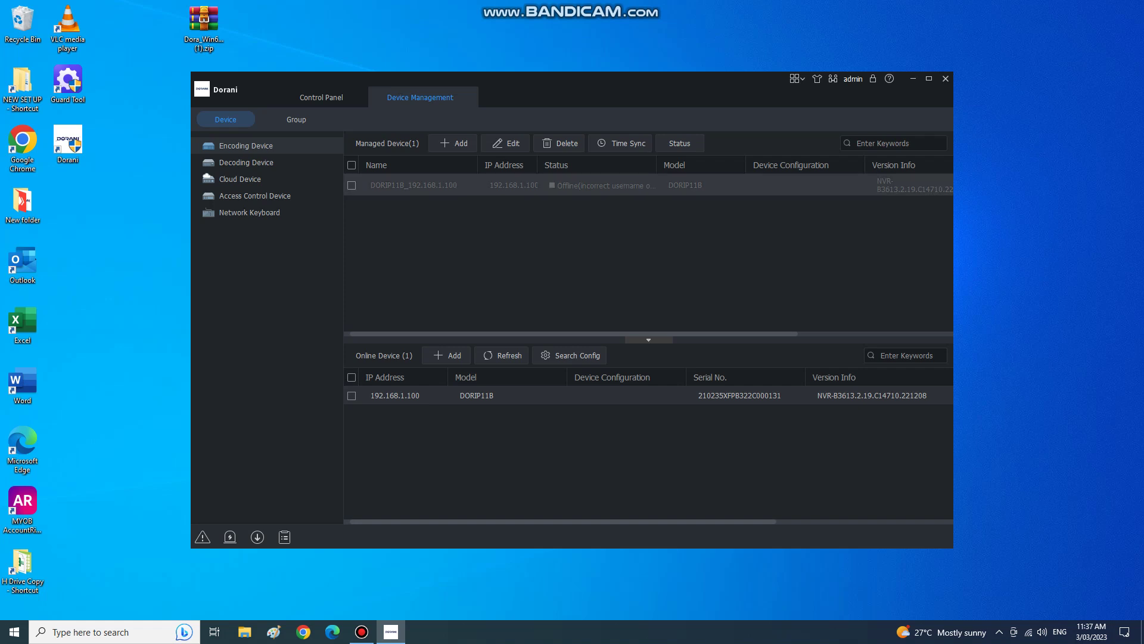
Update the managed DORIP11B device's password so it reconnects and shows Online.
{"action": "left_click", "coordinate": [351, 186]}
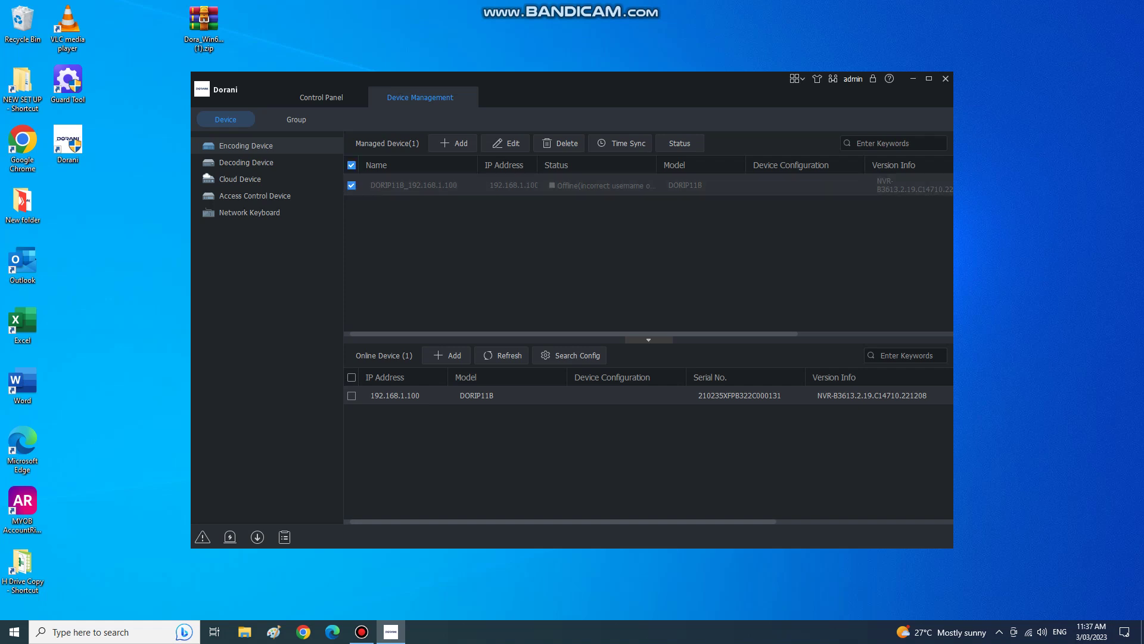
{"action": "left_click", "coordinate": [505, 143]}
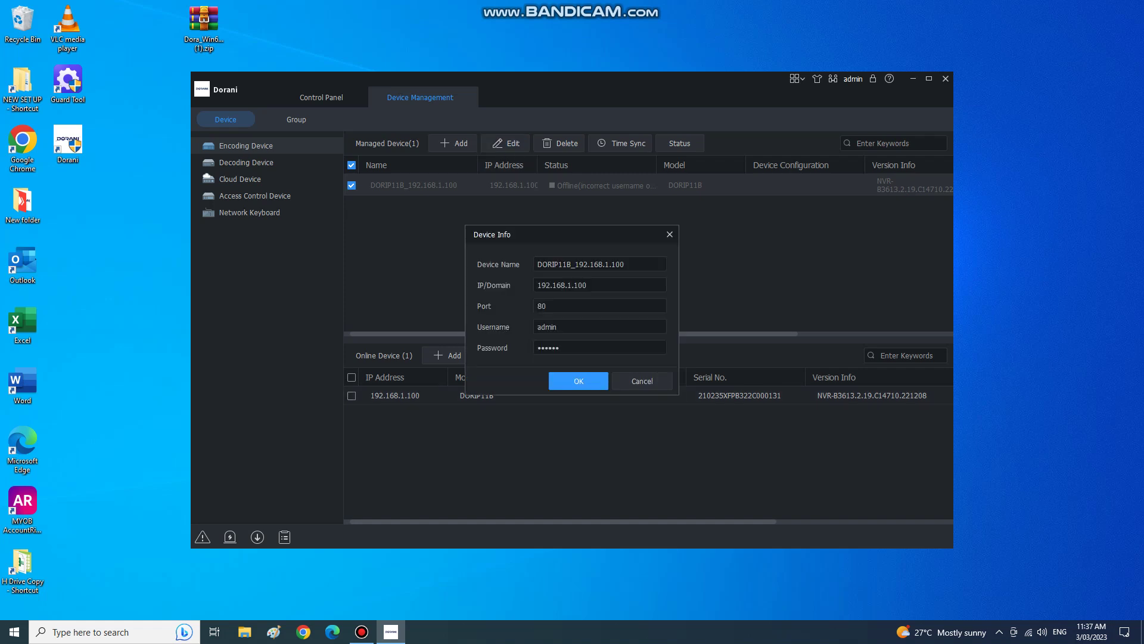
{"action": "double_click", "coordinate": [596, 348]}
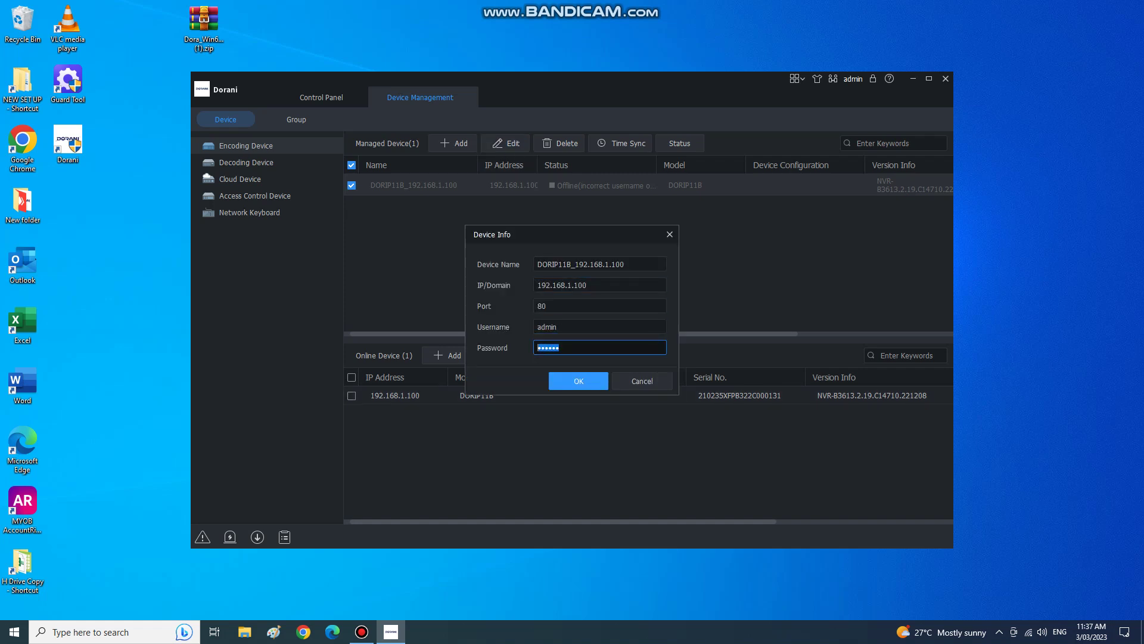
{"action": "type", "text": "a"}
{"action": "left_click", "coordinate": [578, 381]}
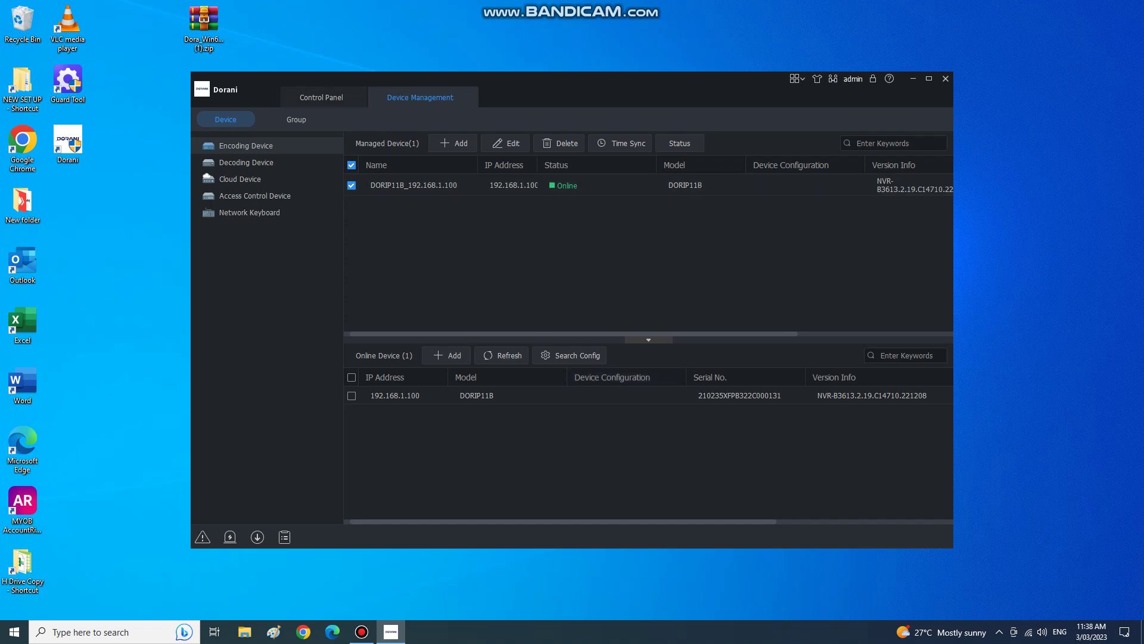
Open Live View and select IP Camera 01 under the NVR.
{"action": "left_click", "coordinate": [797, 78]}
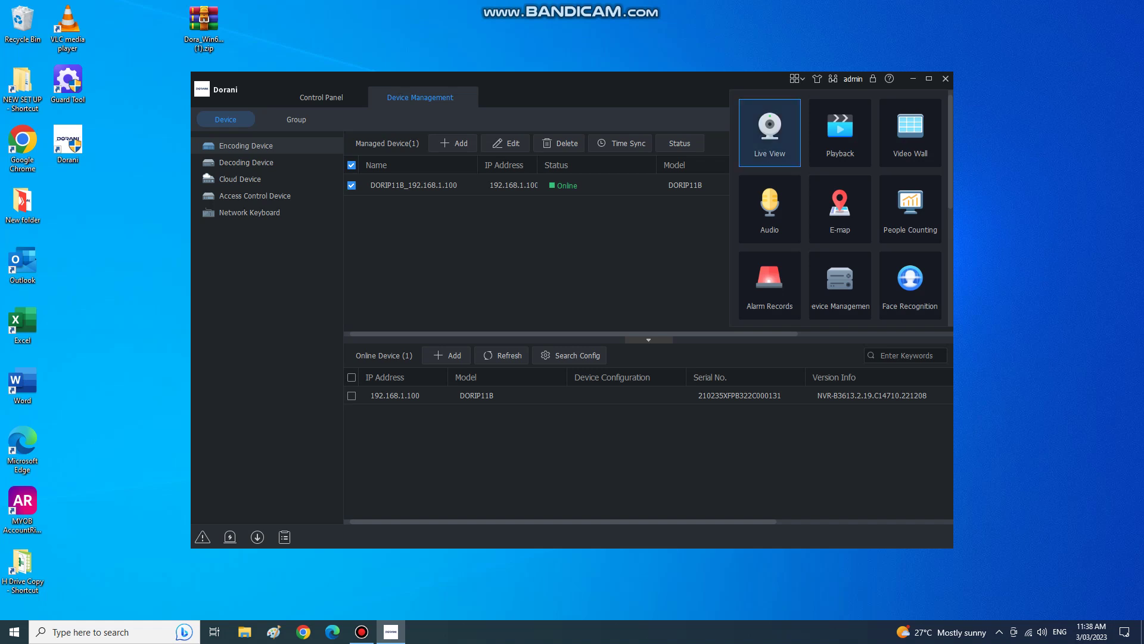
{"action": "left_click", "coordinate": [769, 131]}
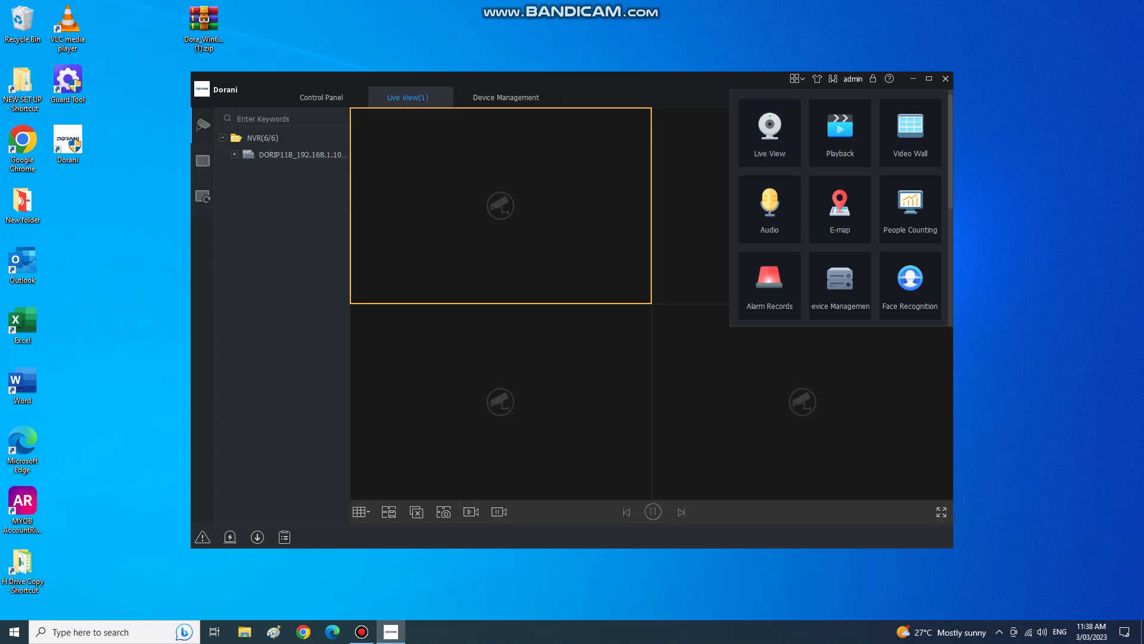
{"action": "left_click", "coordinate": [234, 154]}
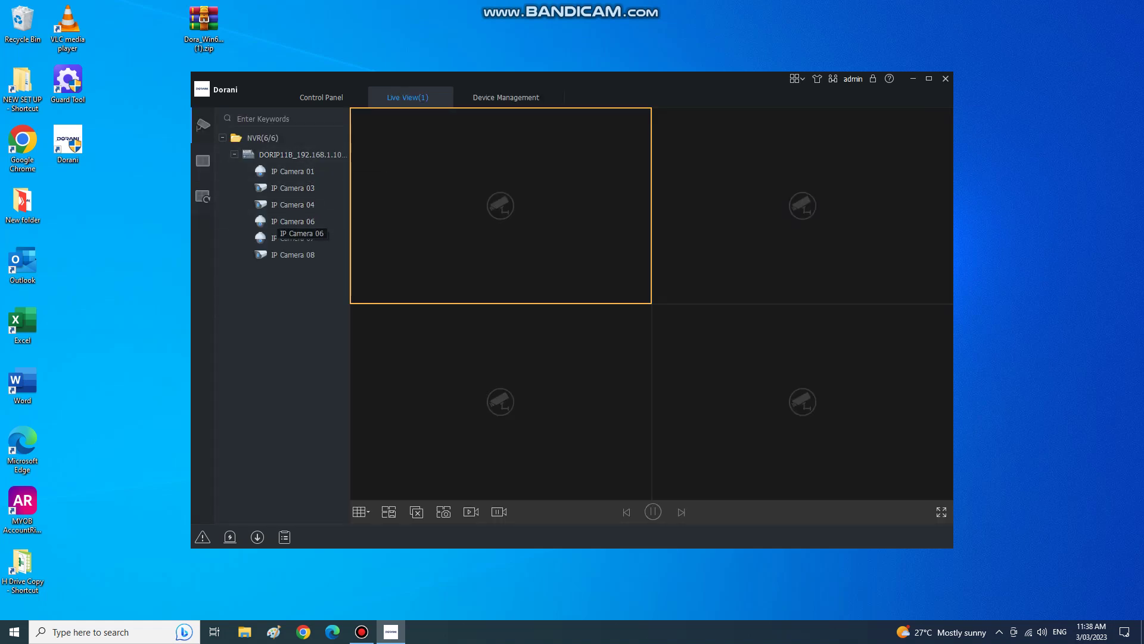
{"action": "left_click", "coordinate": [292, 171]}
In Playback, search and play IP Camera 01's recordings for 2023/03/03.
{"action": "left_click", "coordinate": [797, 78]}
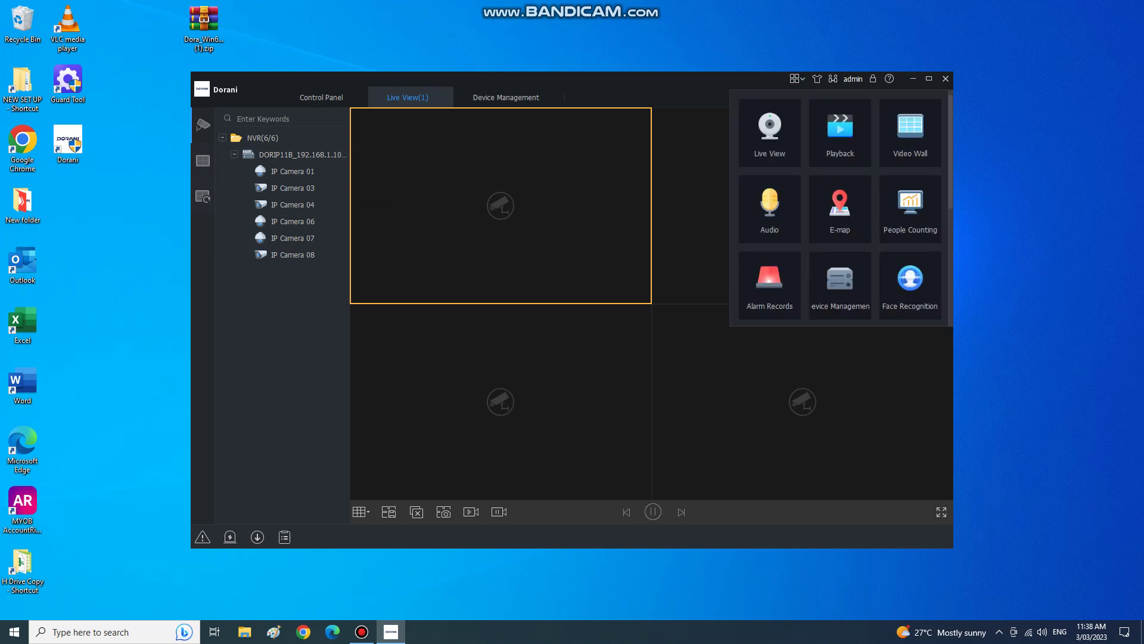
{"action": "left_click", "coordinate": [840, 132]}
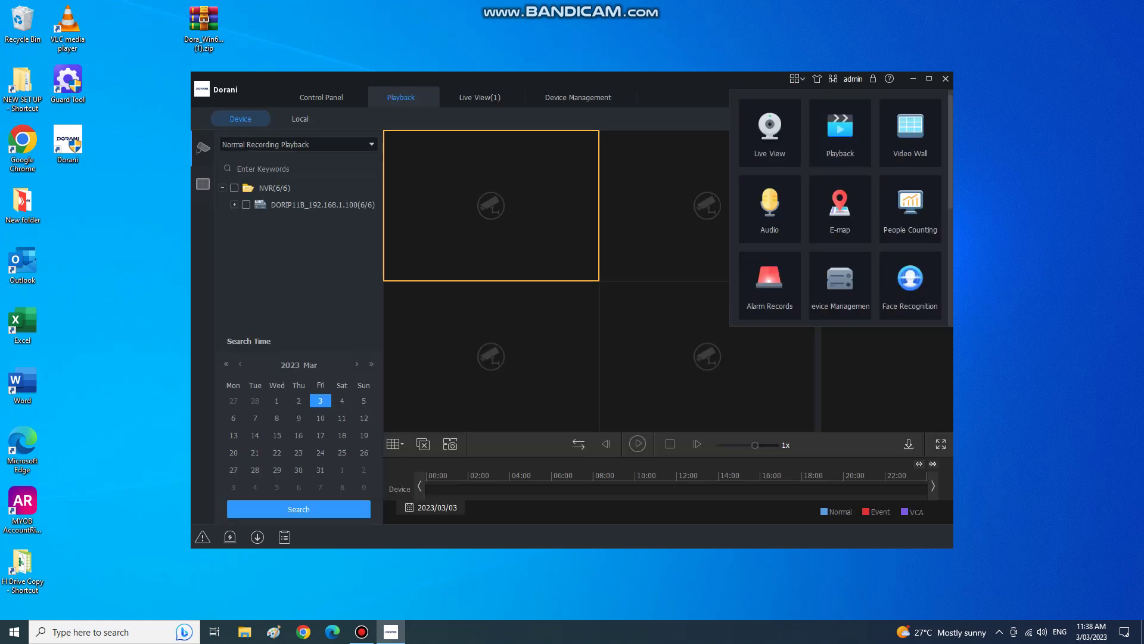
{"action": "left_click", "coordinate": [234, 205]}
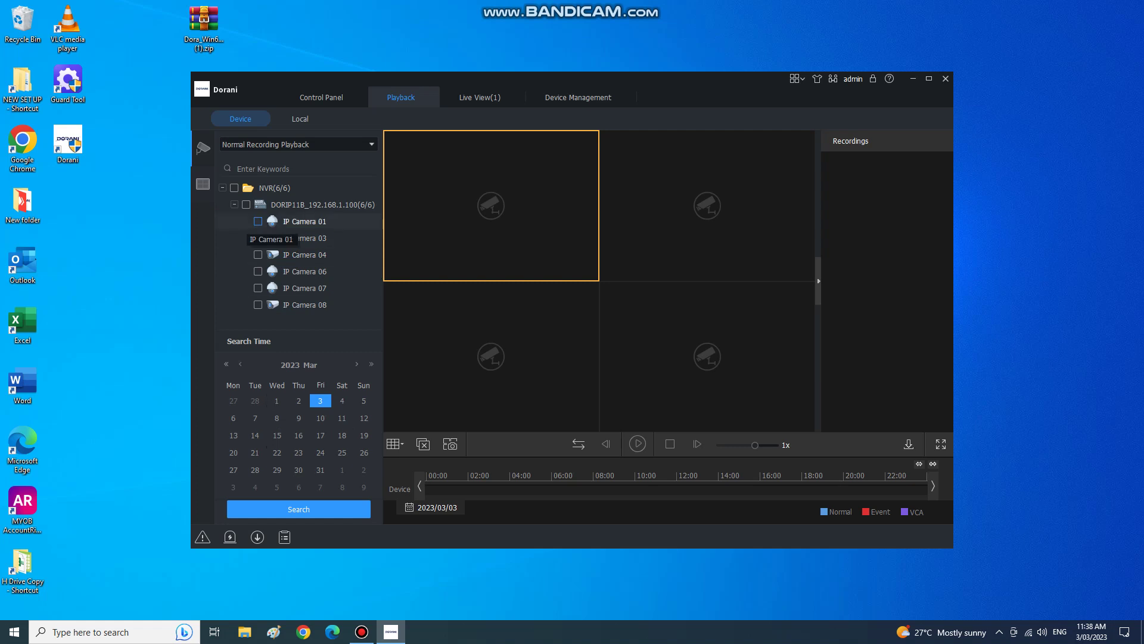
{"action": "left_click", "coordinate": [258, 221]}
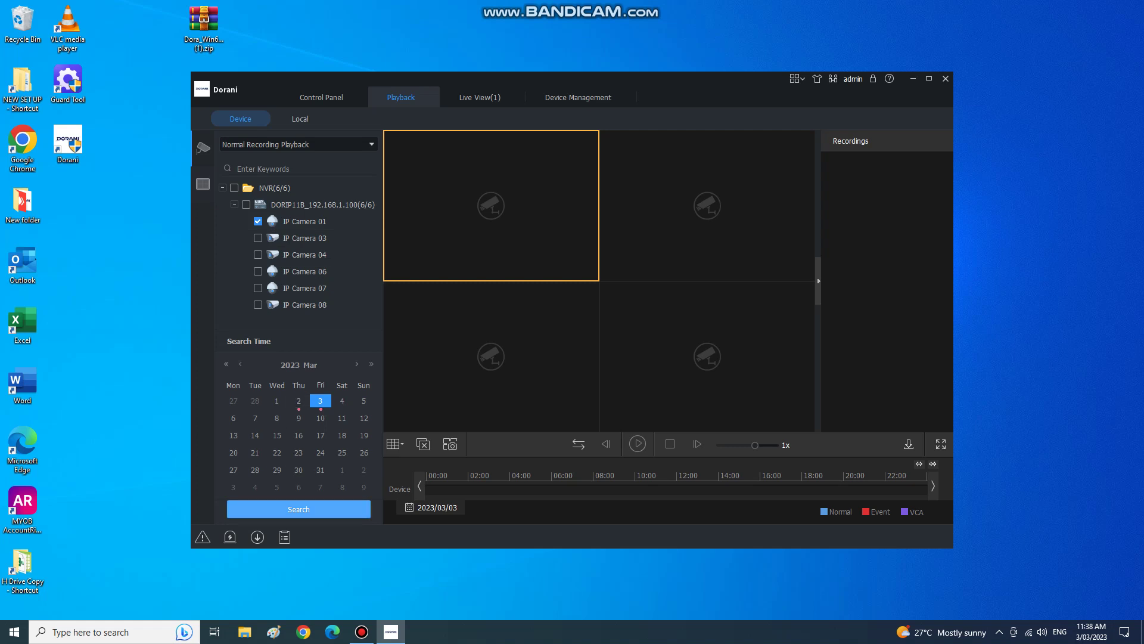
{"action": "left_click", "coordinate": [299, 509]}
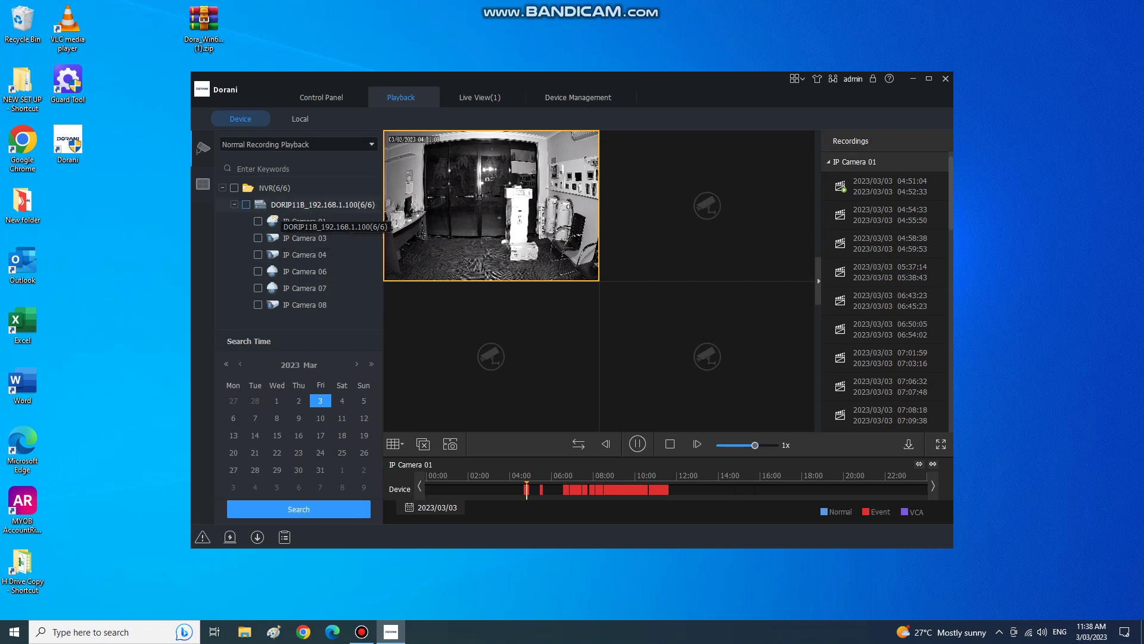
{"action": "left_click", "coordinate": [797, 78]}
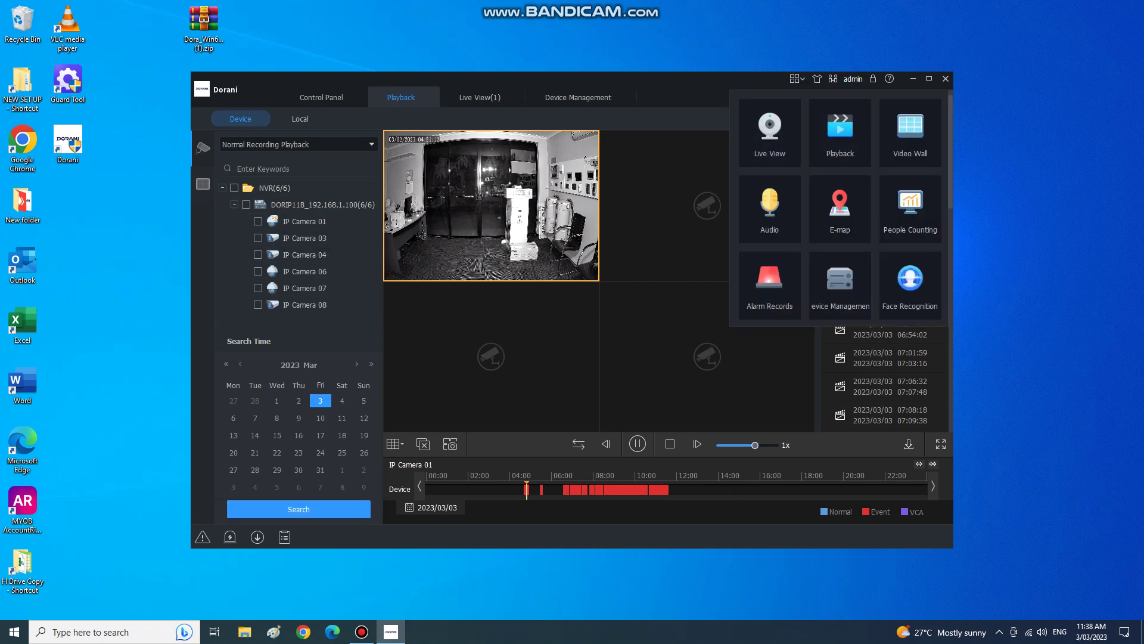
Open the Cloud Device page's login form and begin entering the cloud credentials.
{"action": "left_click", "coordinate": [840, 285]}
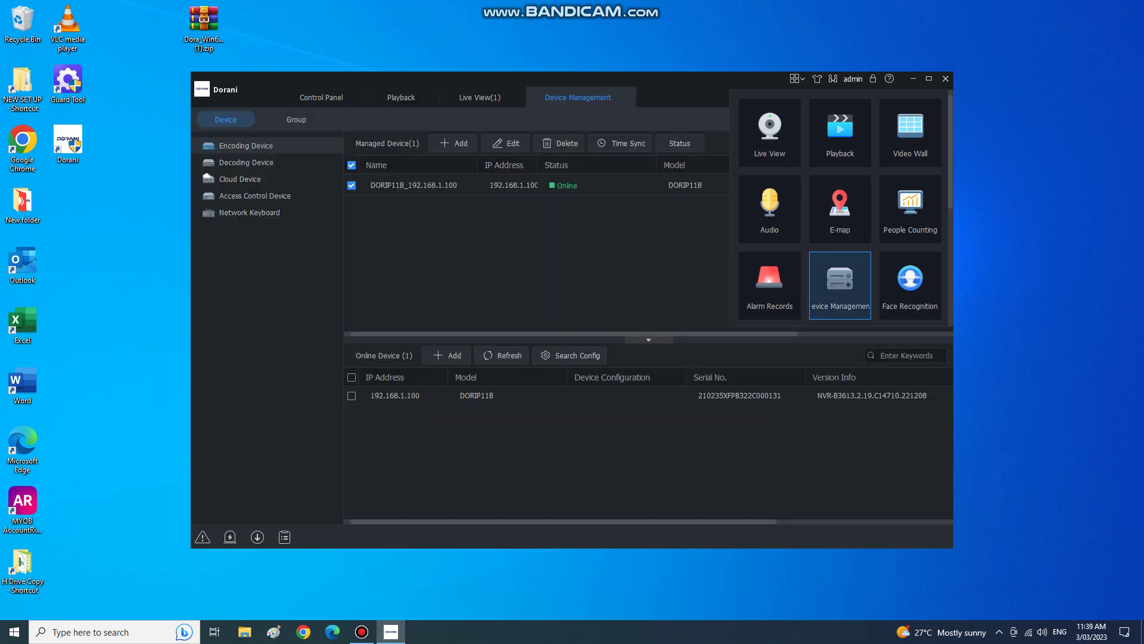
{"action": "left_click", "coordinate": [240, 178]}
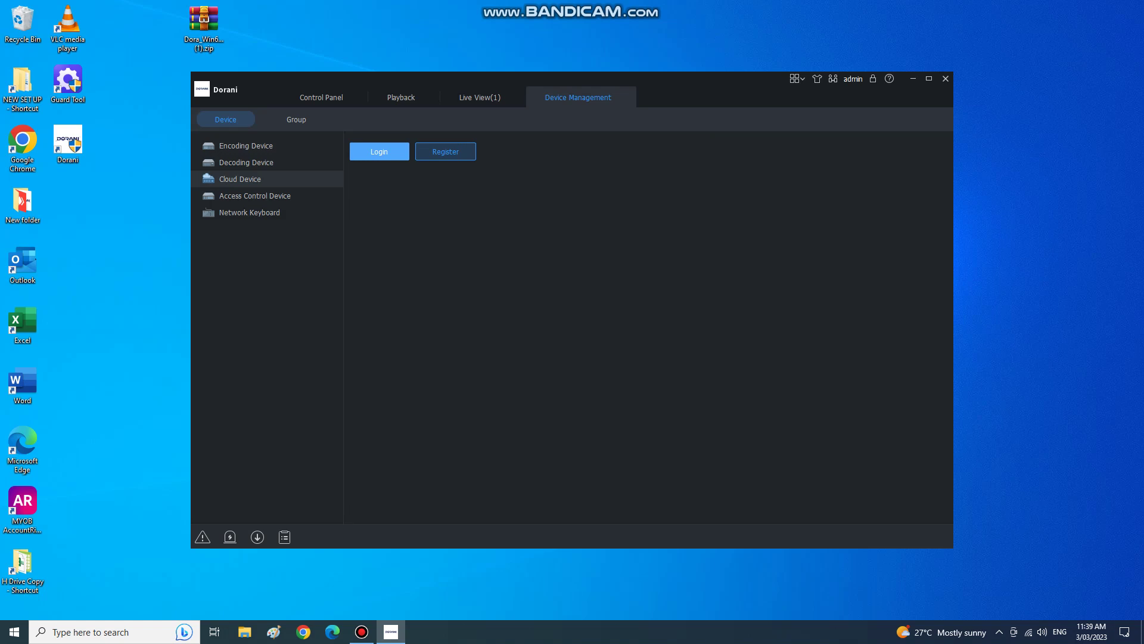
{"action": "left_click", "coordinate": [379, 151]}
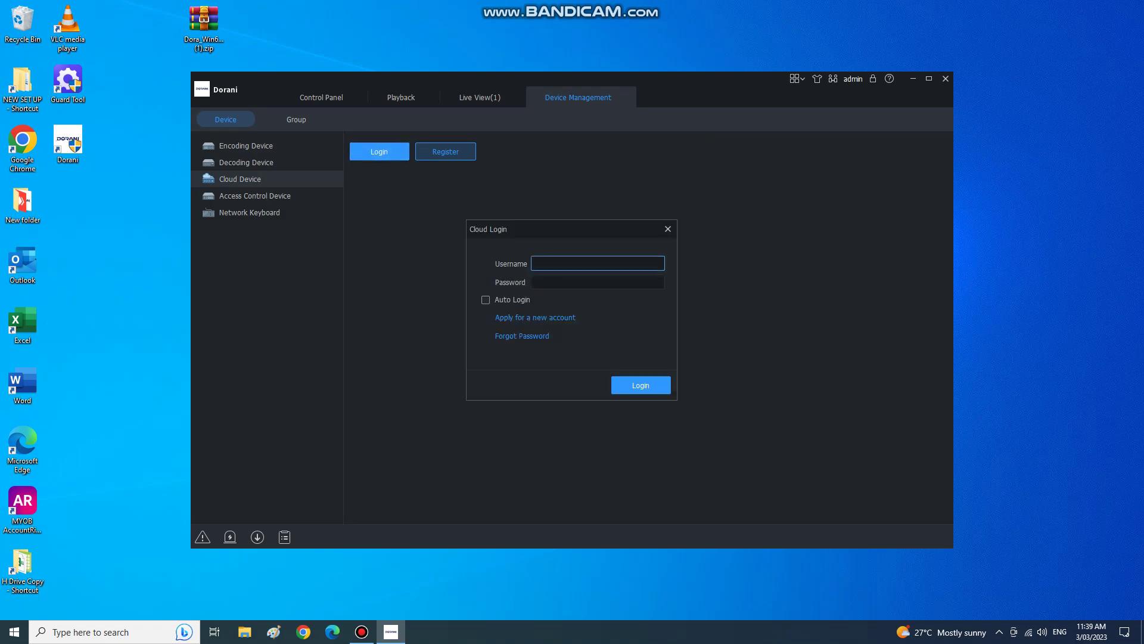
{"action": "left_click", "coordinate": [598, 262]}
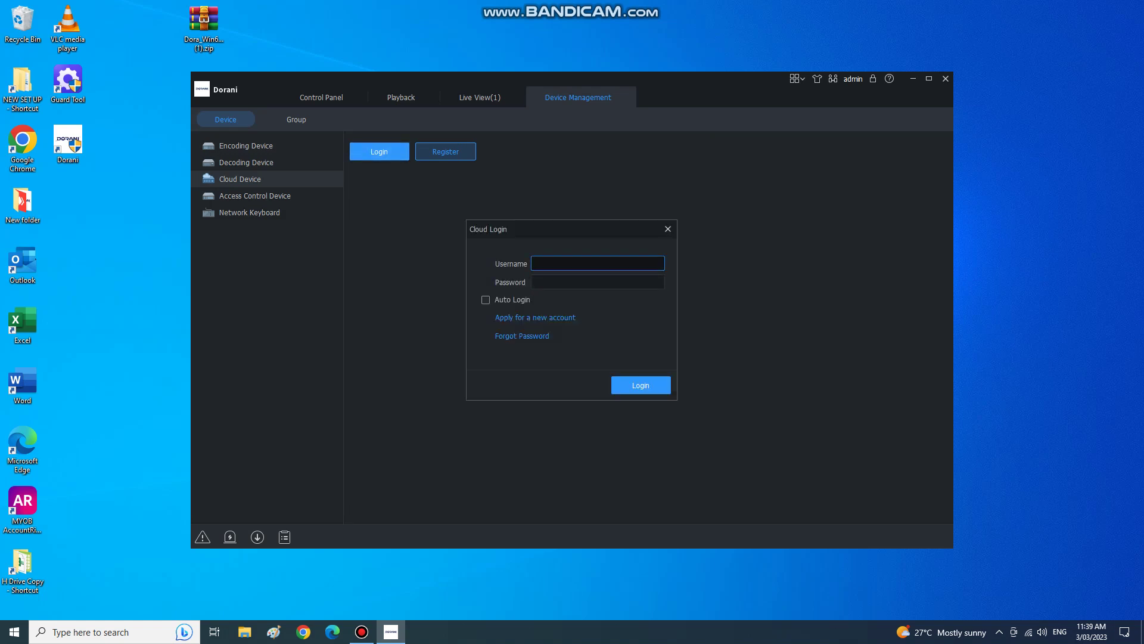
{"action": "type", "text": "Your App Login"}
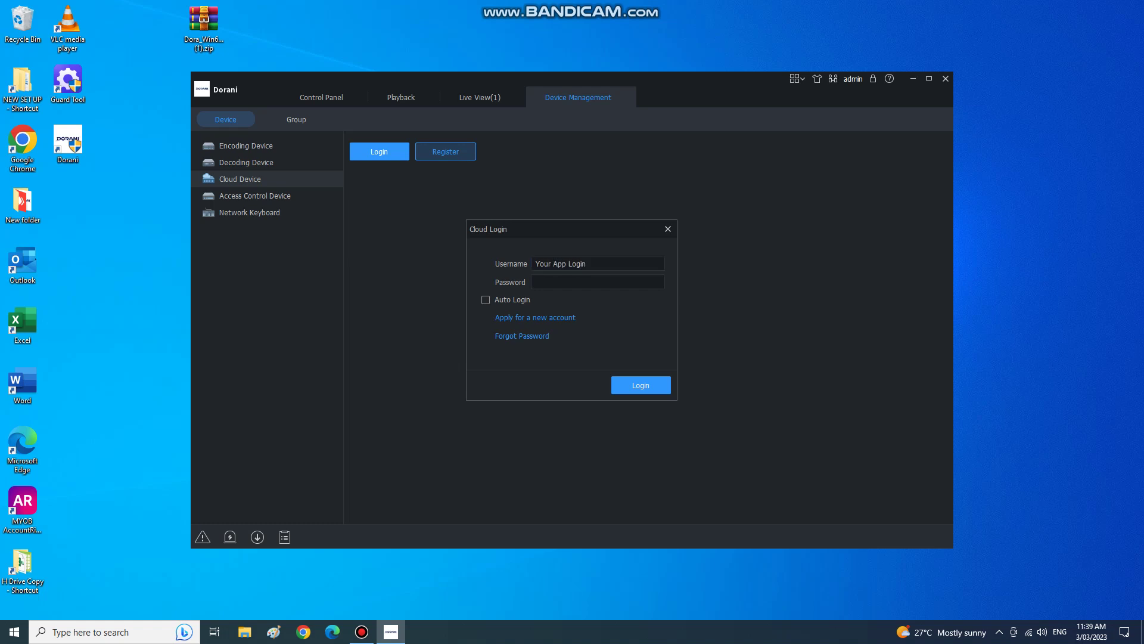
{"action": "left_click", "coordinate": [596, 282]}
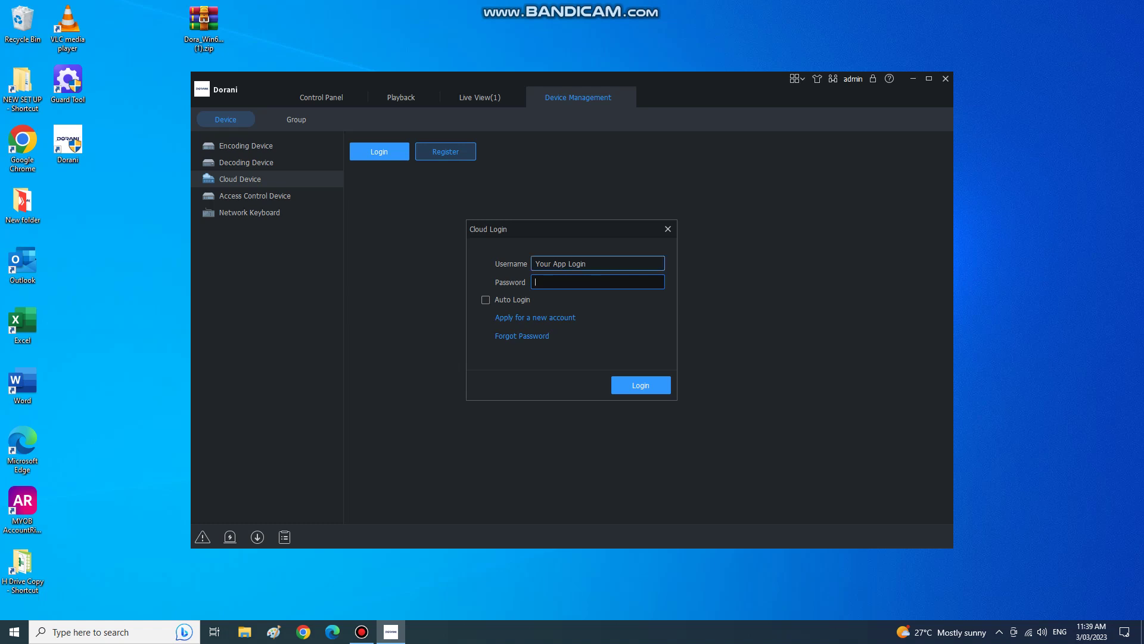
{"action": "type", "text": "•••••"}
Replace the username with the cloud account's username, enter its password, and sign in.
{"action": "left_click", "coordinate": [586, 263]}
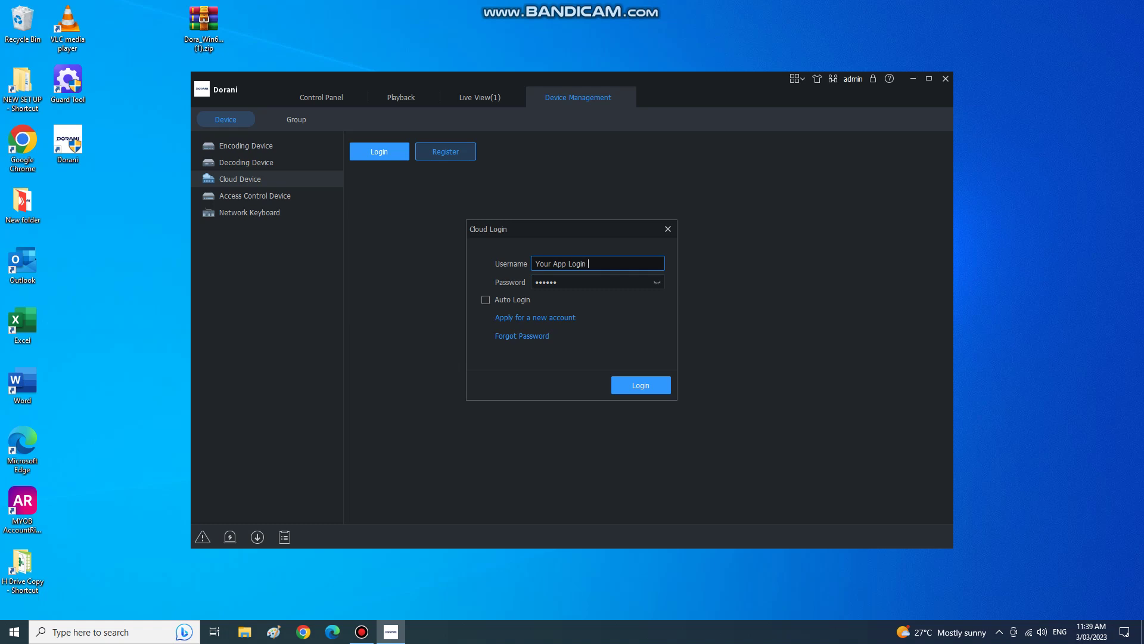
{"action": "type", "text": "and Password belo"}
{"action": "key", "text": "BackSpace"}
{"action": "key", "text": "ctrl+shift+Left"}
{"action": "key", "text": "ctrl+shift+Left"}
{"action": "key", "text": "ctrl+shift+Left"}
{"action": "key", "text": "ctrl+shift+Left"}
{"action": "key", "text": "ctrl+shift+Left"}
{"action": "type", "text": "doranisupport"}
{"action": "key", "text": "Tab"}
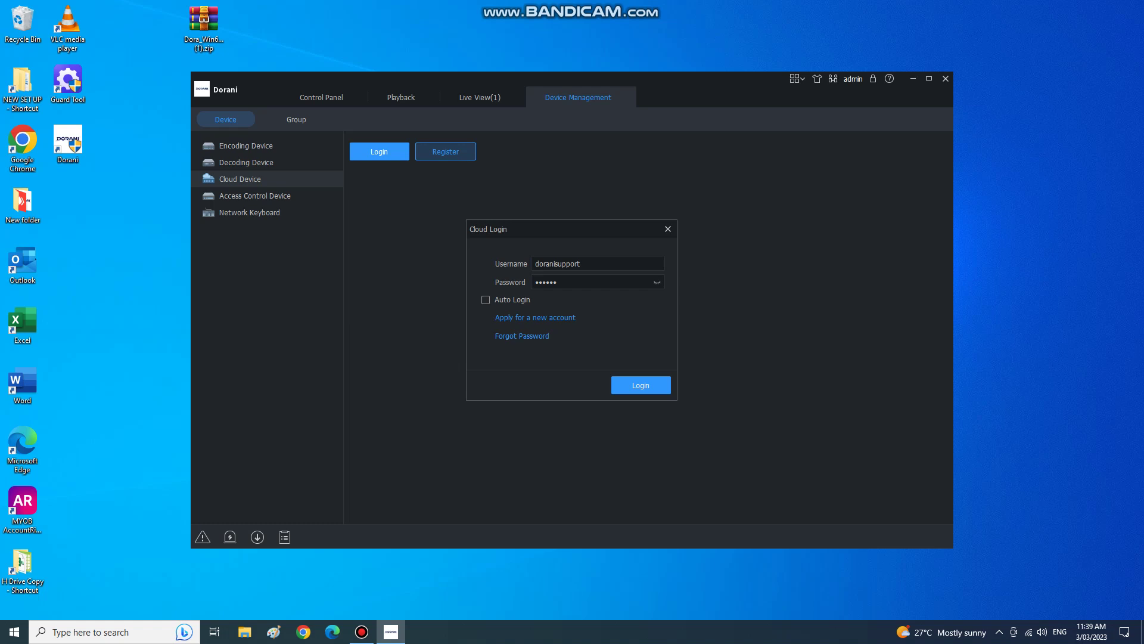
{"action": "key", "text": "Tab"}
{"action": "type", "text": "••••••"}
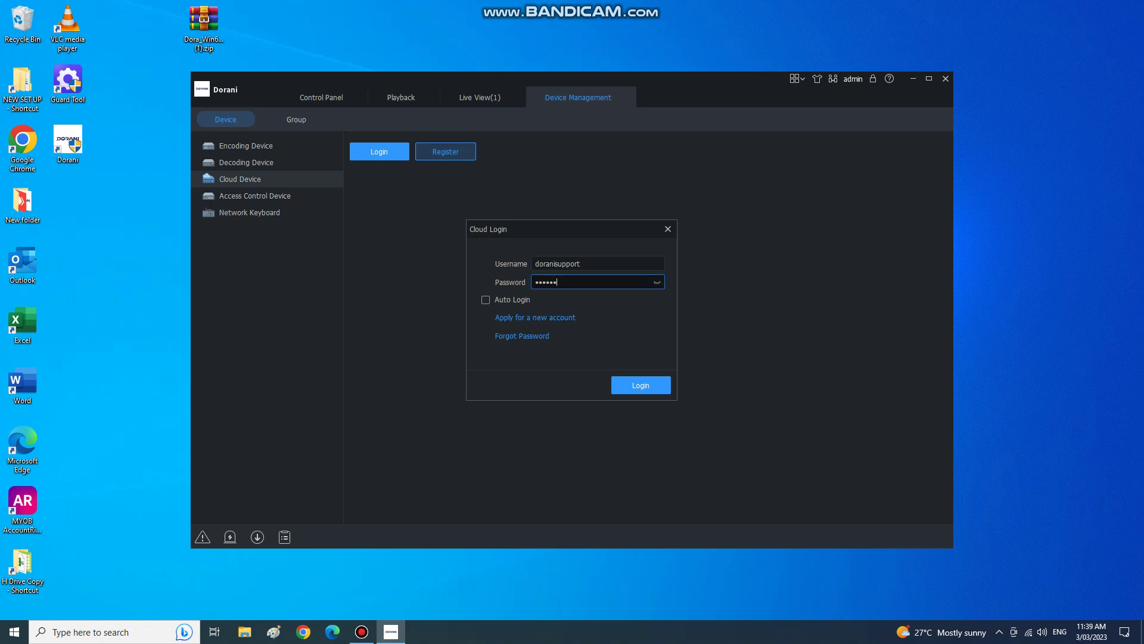
{"action": "type", "text": "•••"}
{"action": "left_click", "coordinate": [640, 385]}
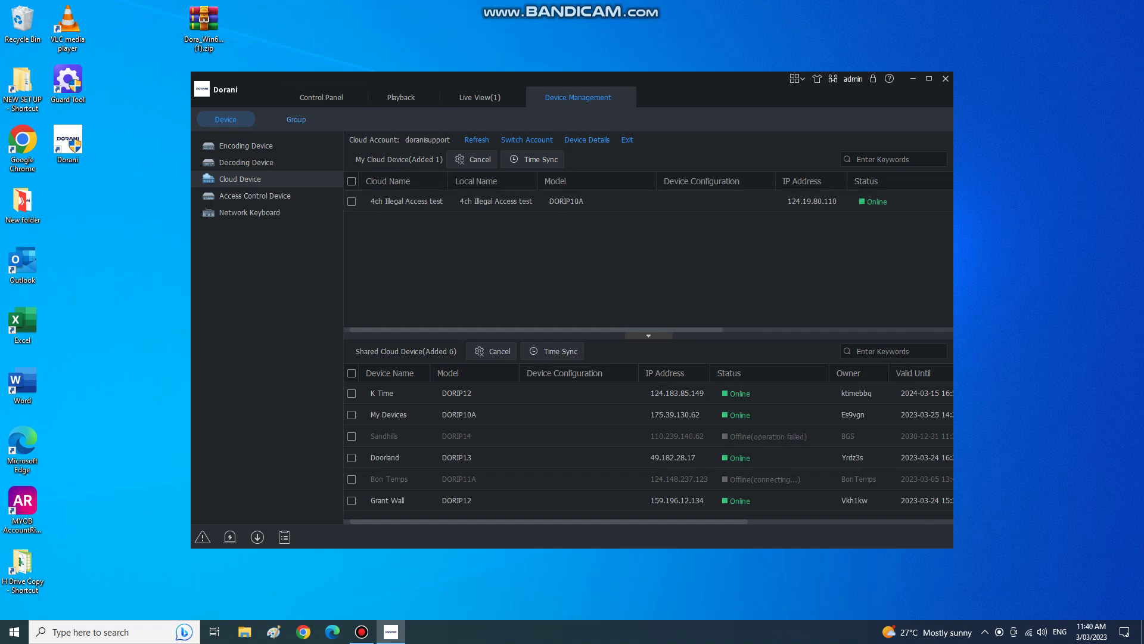
Open Live View for all devices, return to Playback, and collapse the DORIP11B_192.168.1.100 node.
{"action": "left_click", "coordinate": [321, 97]}
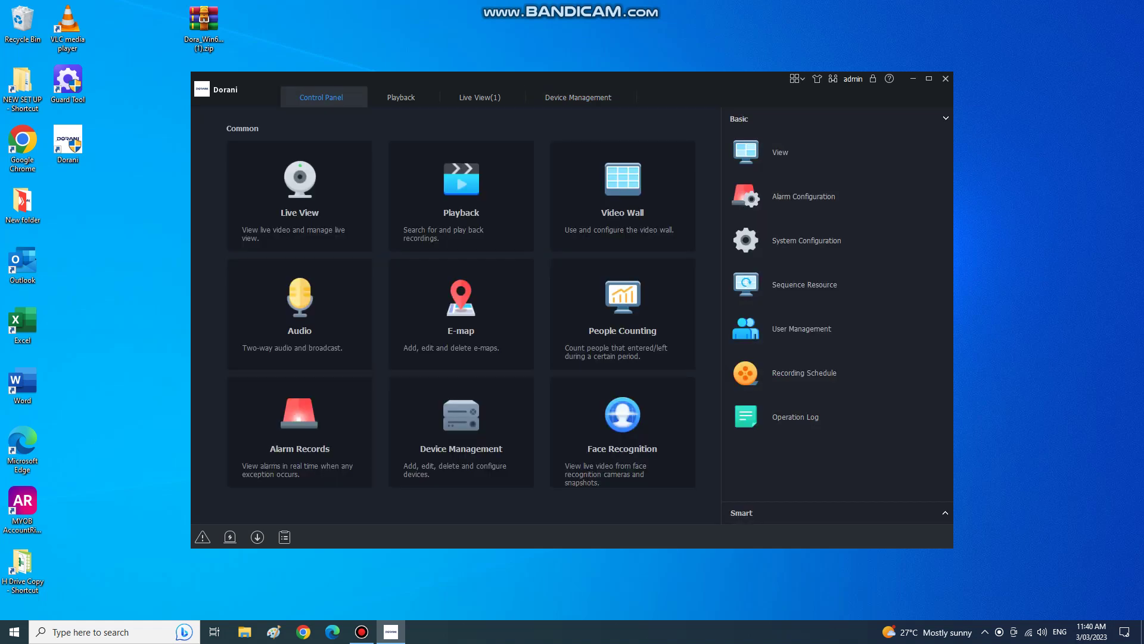
{"action": "left_click", "coordinate": [300, 202]}
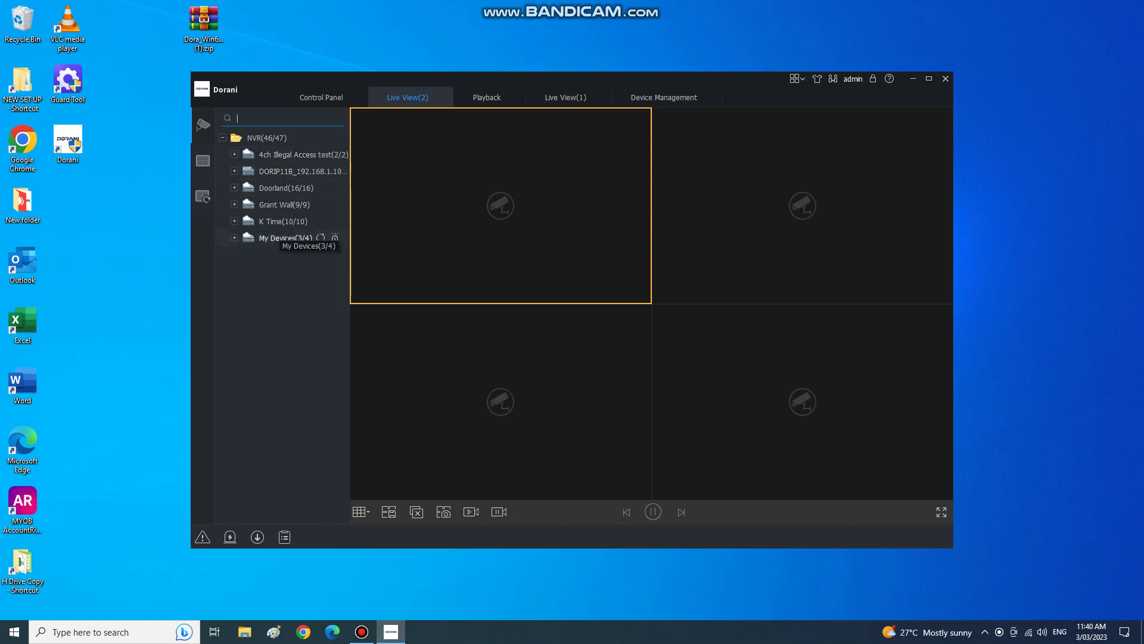
{"action": "left_click", "coordinate": [487, 97]}
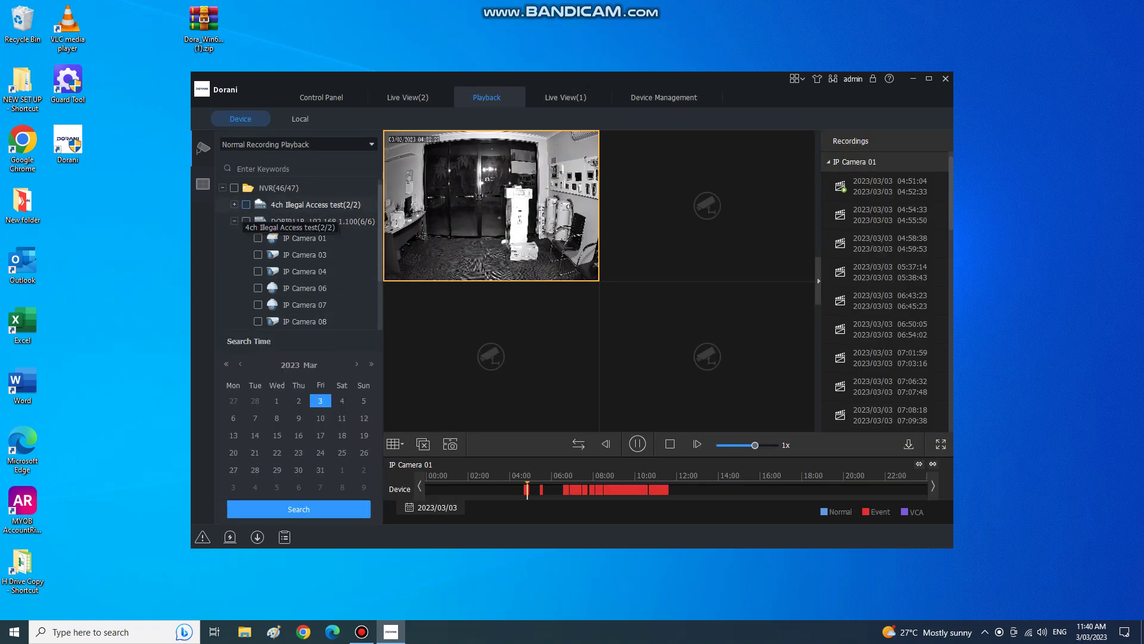
{"action": "left_click", "coordinate": [234, 221]}
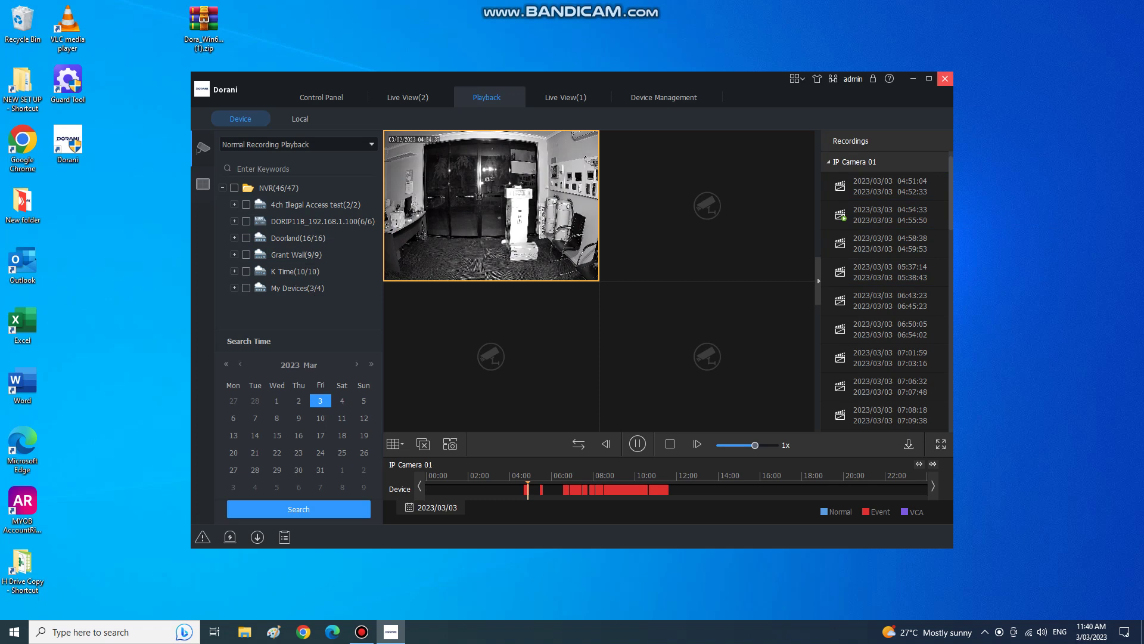
Close the Dorani client and confirm logging out.
{"action": "left_click", "coordinate": [945, 78]}
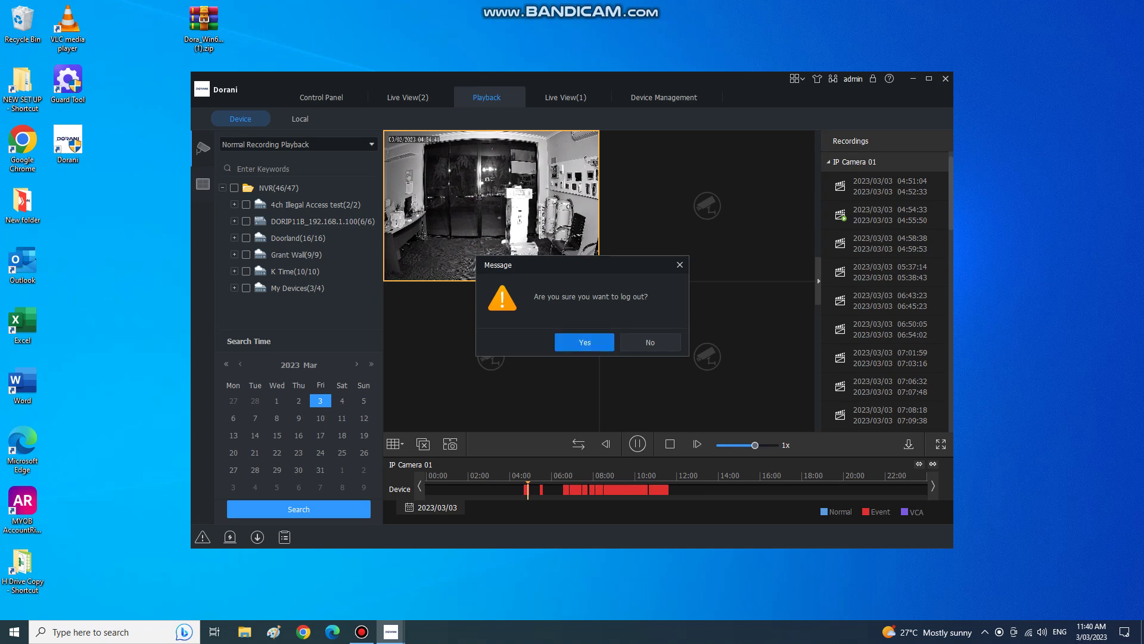
{"action": "key", "text": "Return"}
{"action": "left_click", "coordinate": [362, 632]}
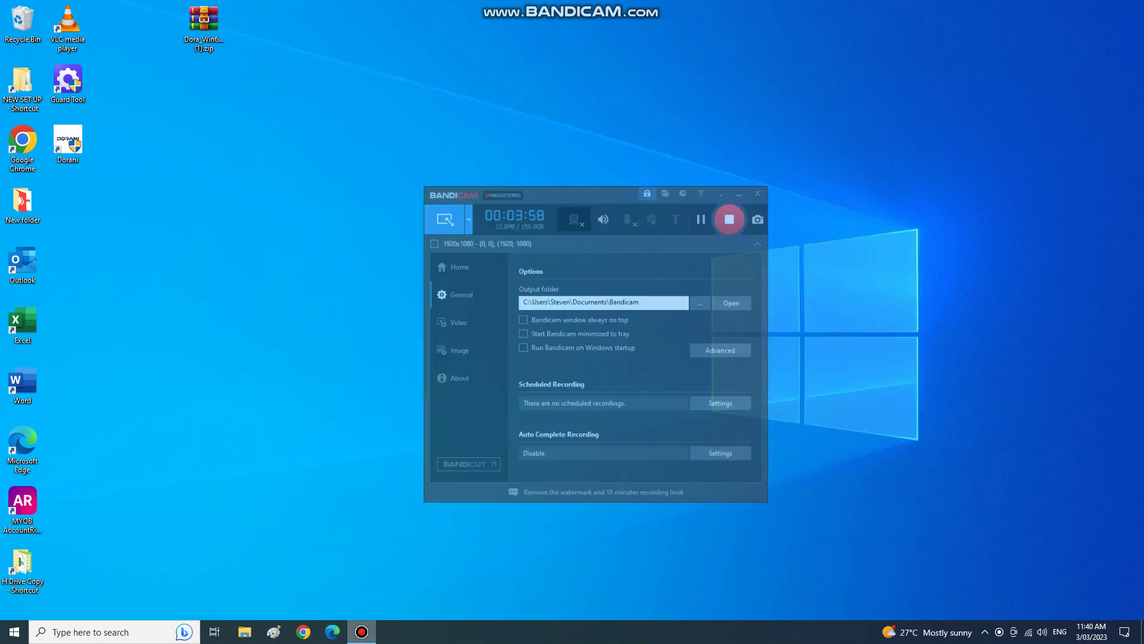